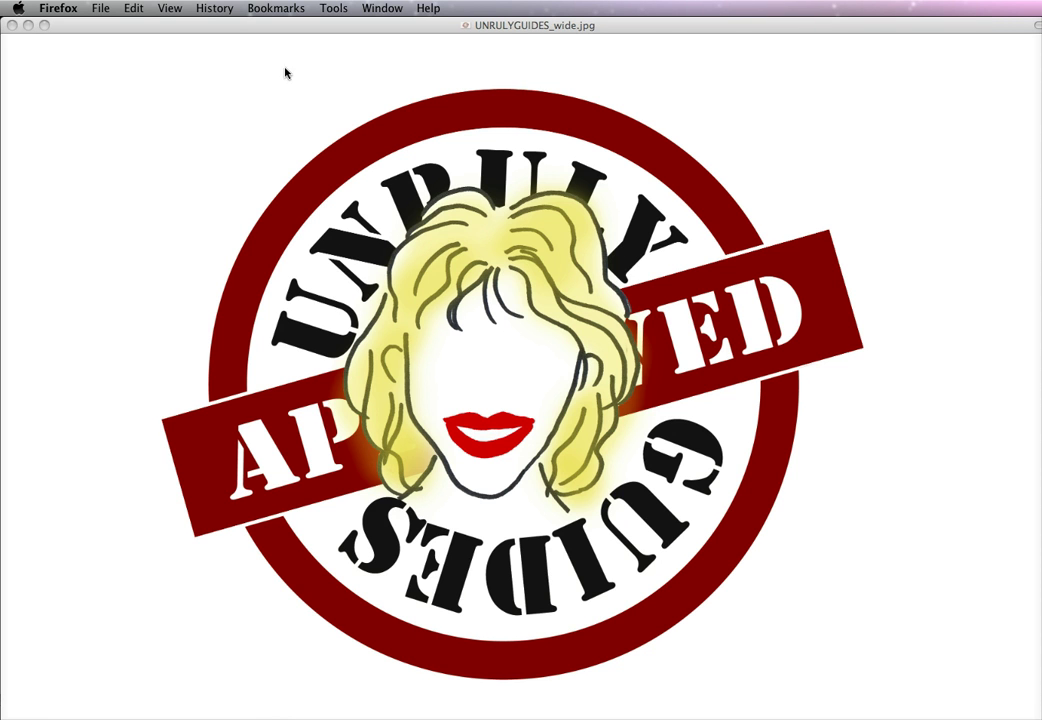
Bring the 'Name of your Book' window with KindleTest.html to the front.
{"action": "left_click", "coordinate": [380, 9]}
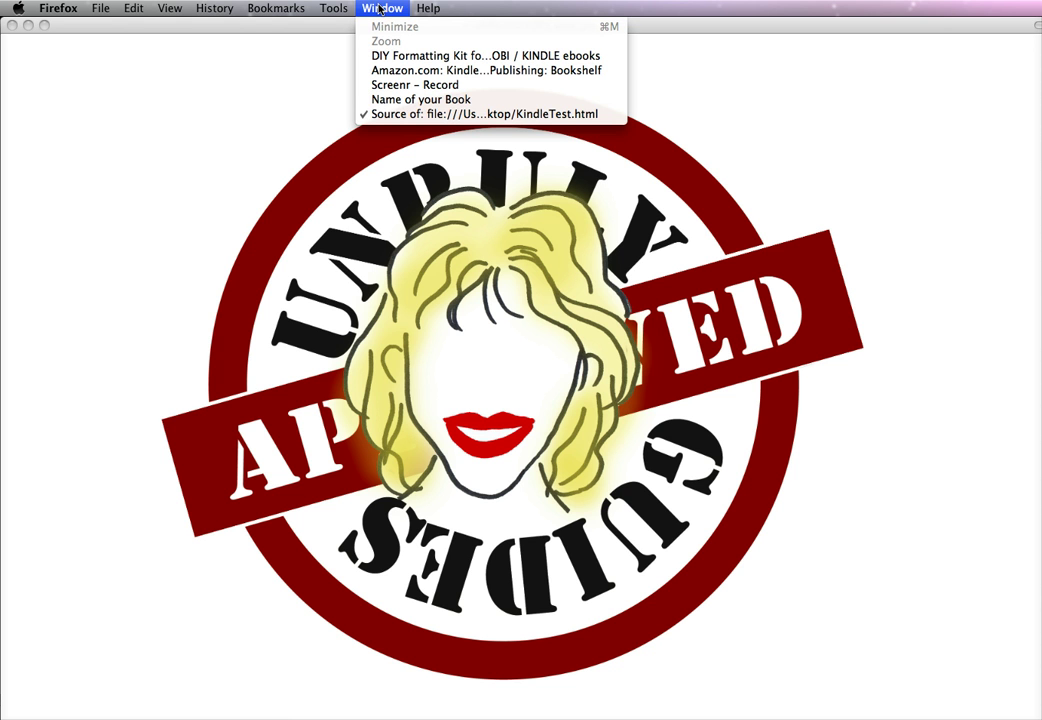
{"action": "left_click", "coordinate": [397, 102]}
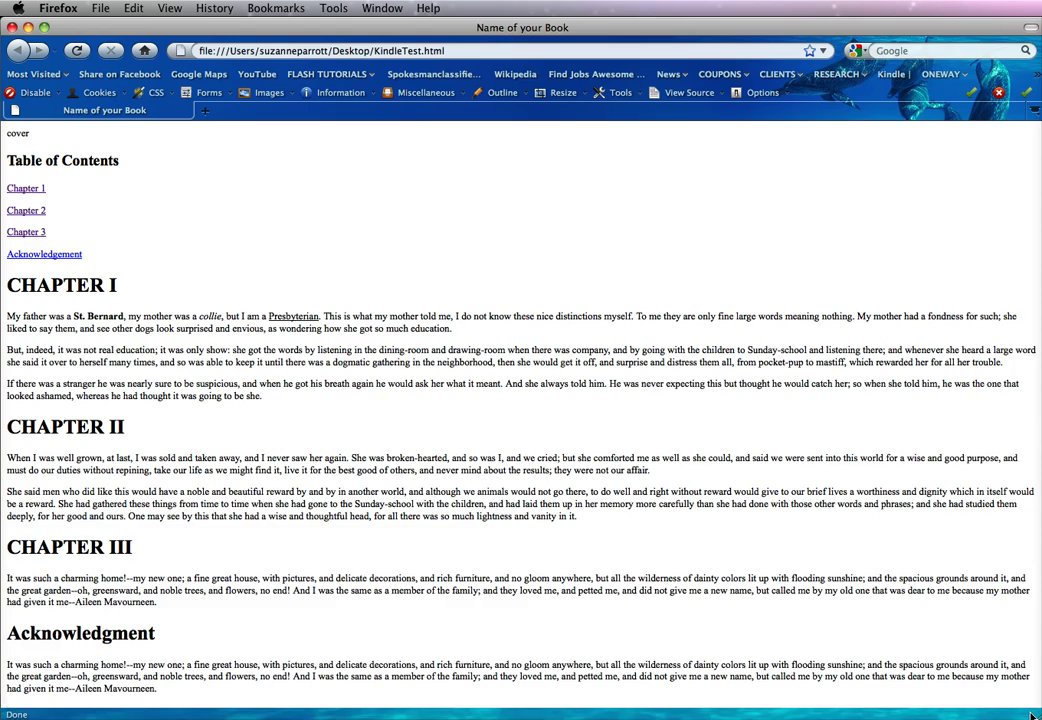
Shrink the window and test the Acknowledgment, Chapter III and Chapter II links.
{"action": "left_click_drag", "start_coordinate": [1017, 713], "coordinate": [410, 468]}
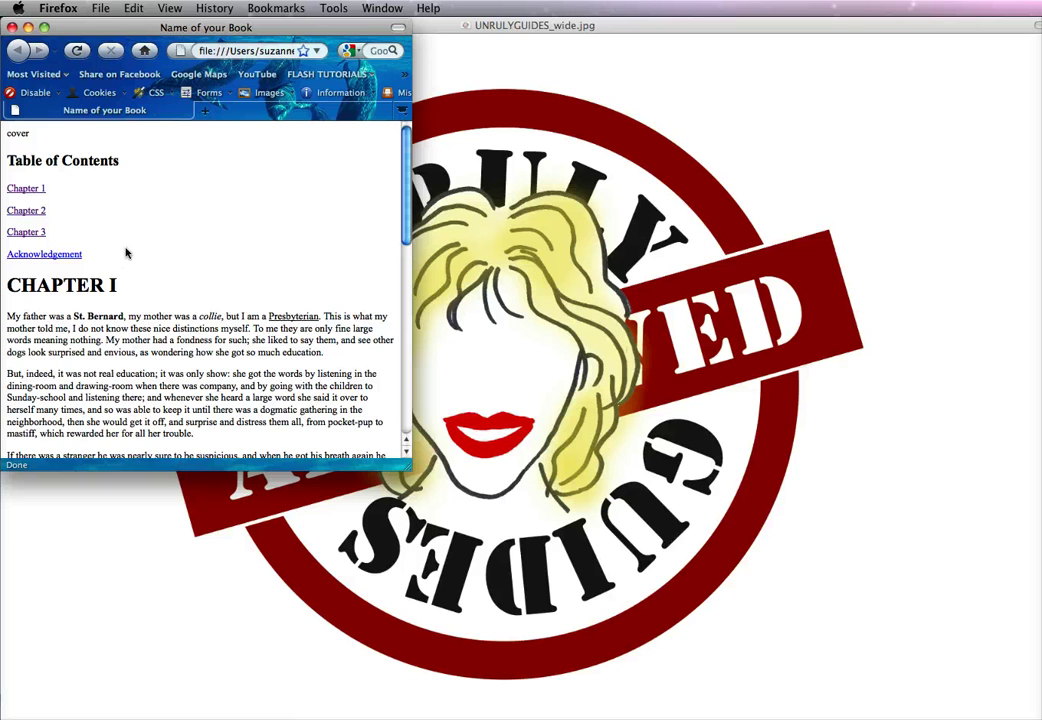
{"action": "left_click", "coordinate": [44, 255]}
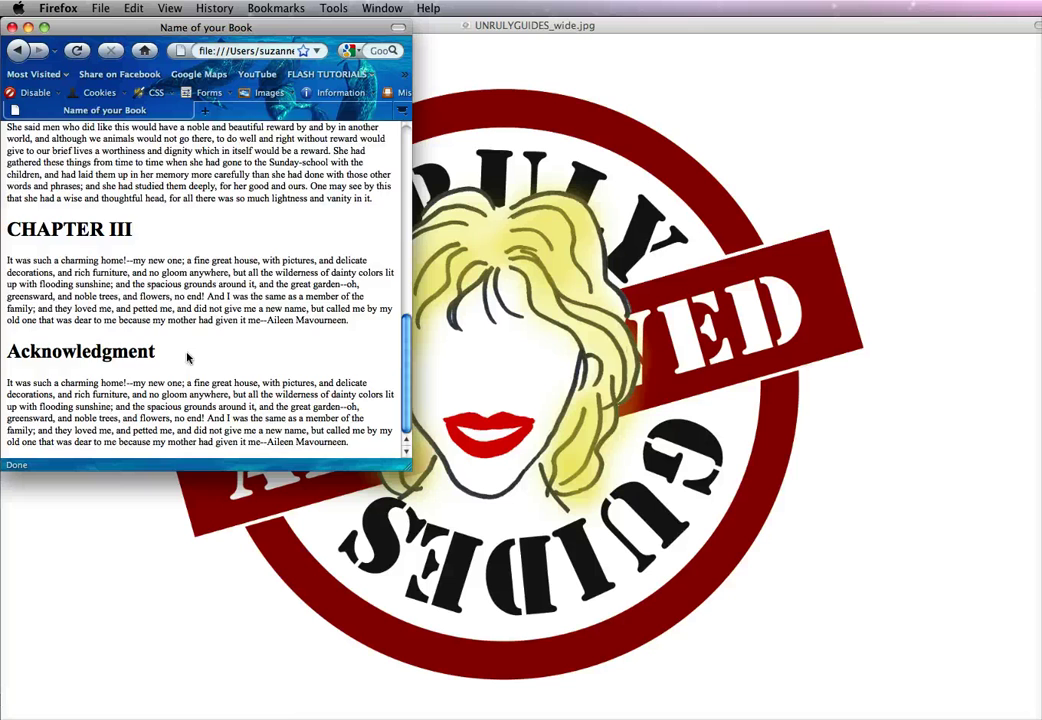
{"action": "scroll", "coordinate": [186, 357], "scroll_direction": "up", "scroll_amount": 10}
{"action": "left_click", "coordinate": [31, 232]}
{"action": "scroll", "coordinate": [172, 261], "scroll_direction": "up", "scroll_amount": 10}
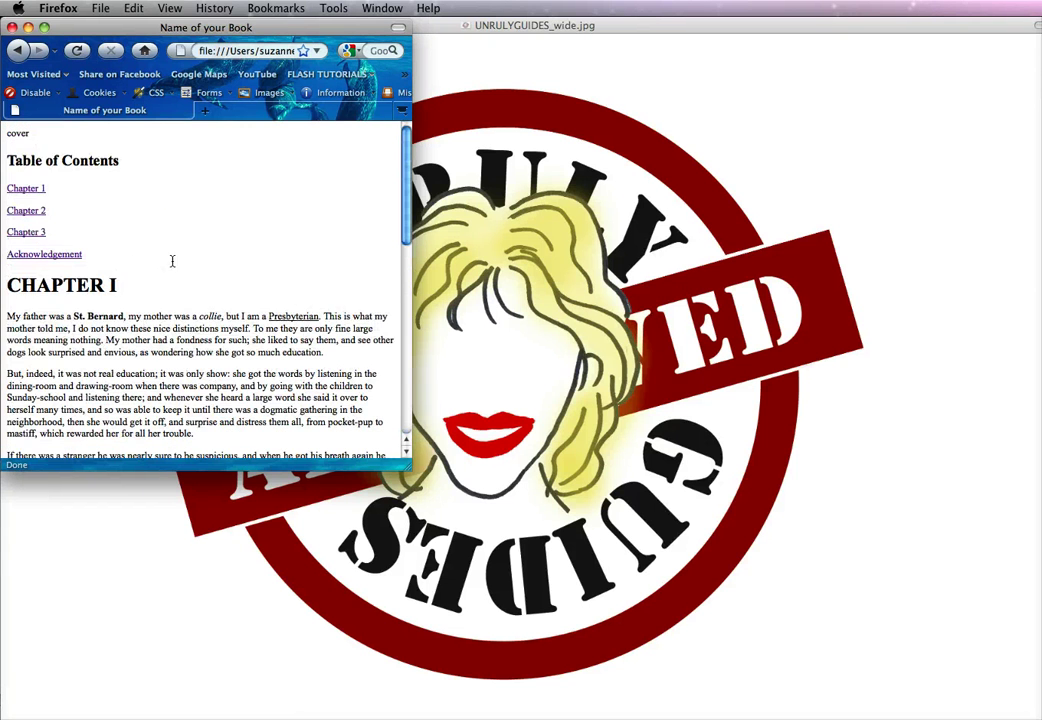
{"action": "left_click", "coordinate": [30, 212]}
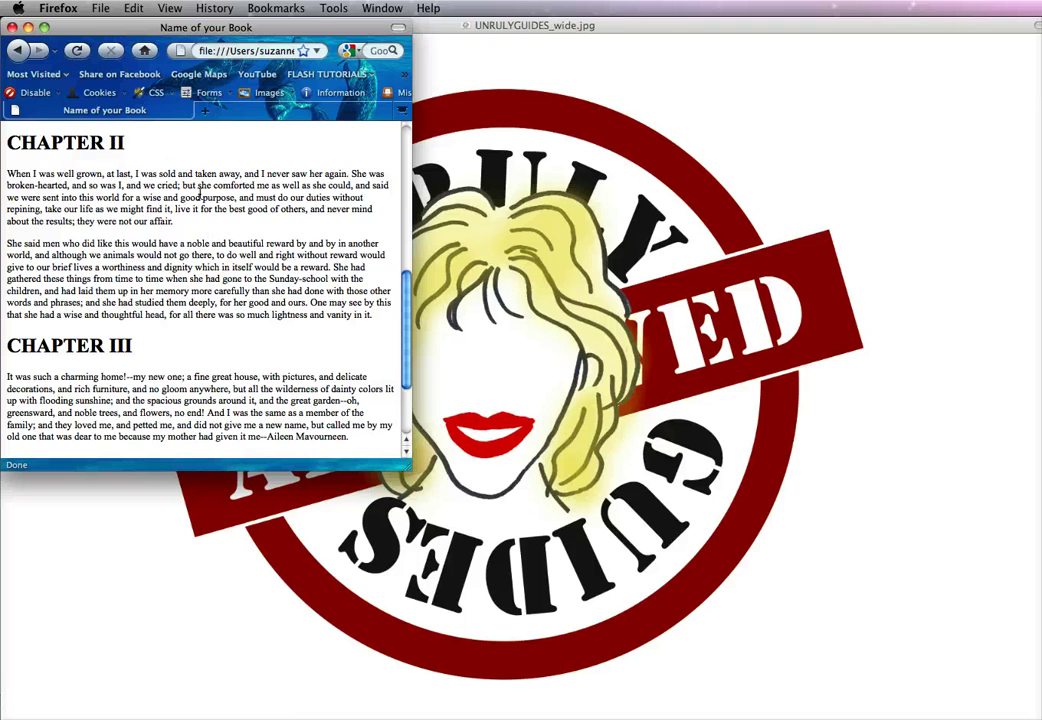
{"action": "scroll", "coordinate": [170, 200], "scroll_direction": "up", "scroll_amount": 10}
Test the Chapter I link in a shorter window, then restore it to full size.
{"action": "left_click_drag", "start_coordinate": [406, 466], "coordinate": [408, 267]}
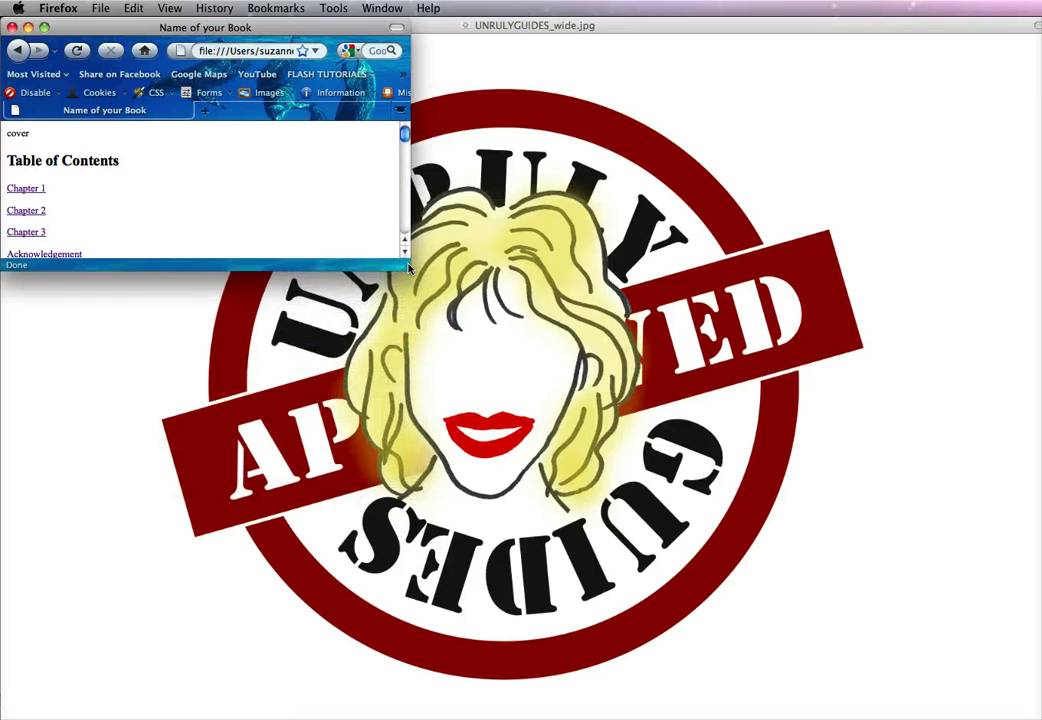
{"action": "left_click", "coordinate": [30, 189]}
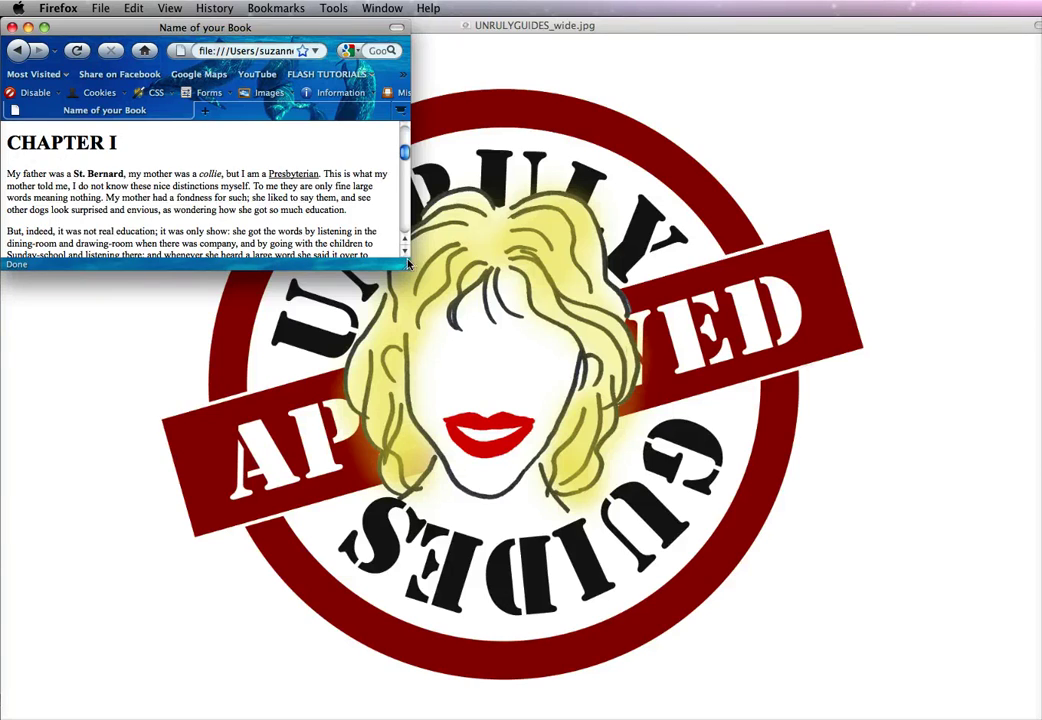
{"action": "left_click_drag", "start_coordinate": [407, 266], "coordinate": [1040, 717]}
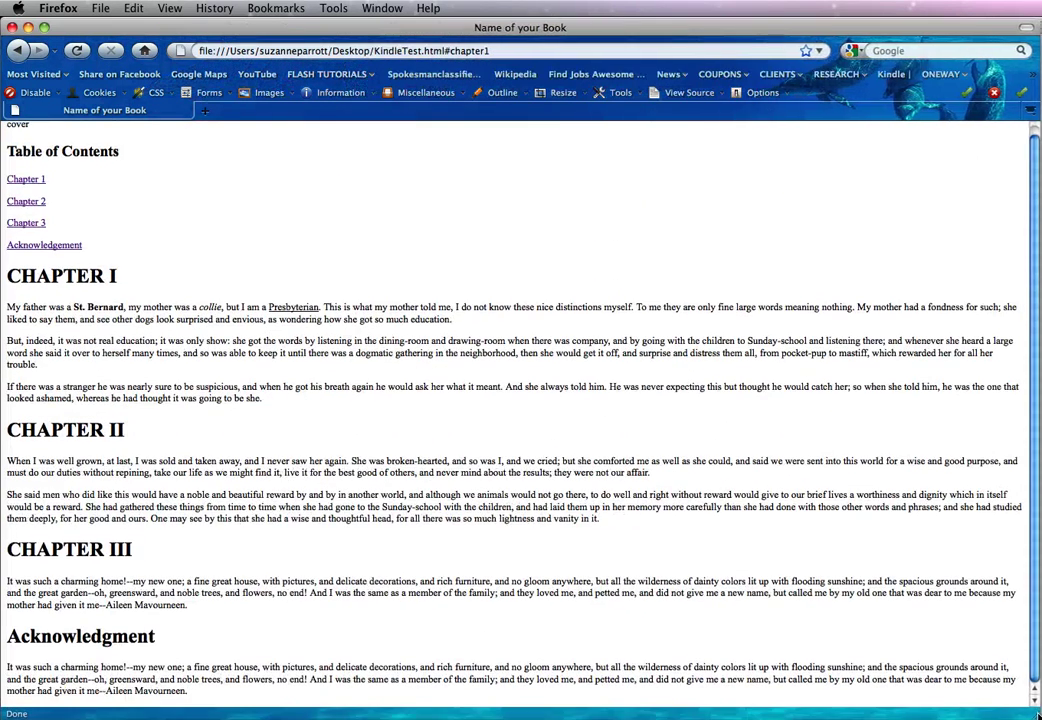
Show the KindleTest.html source view and look over its chapter anchors.
{"action": "left_click", "coordinate": [382, 8]}
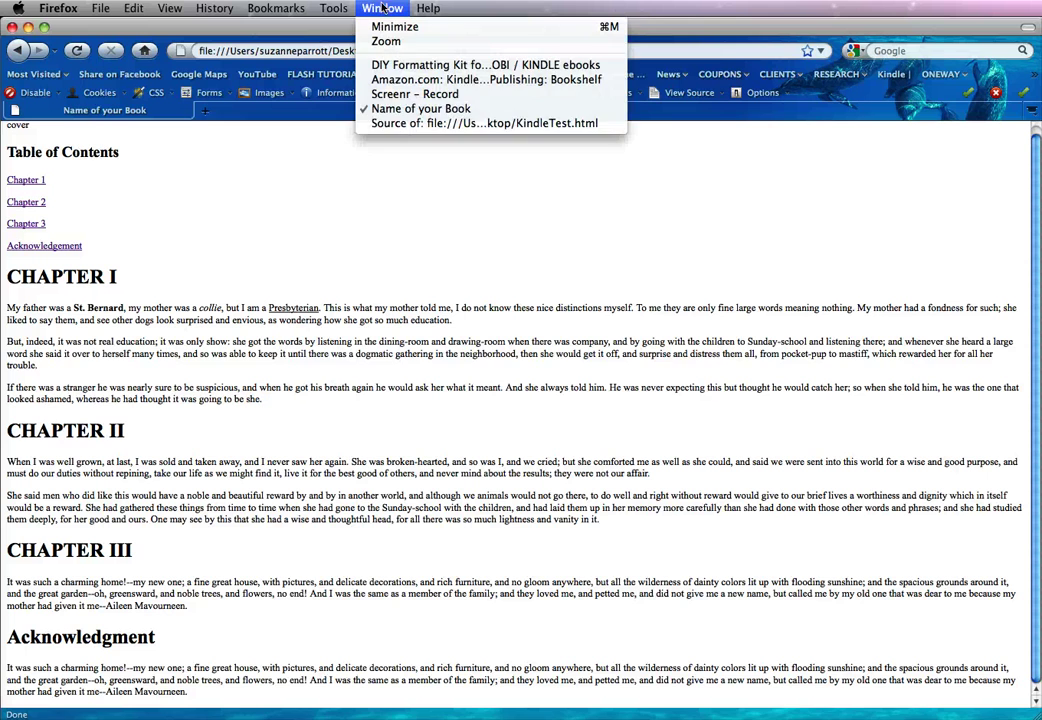
{"action": "left_click", "coordinate": [411, 123]}
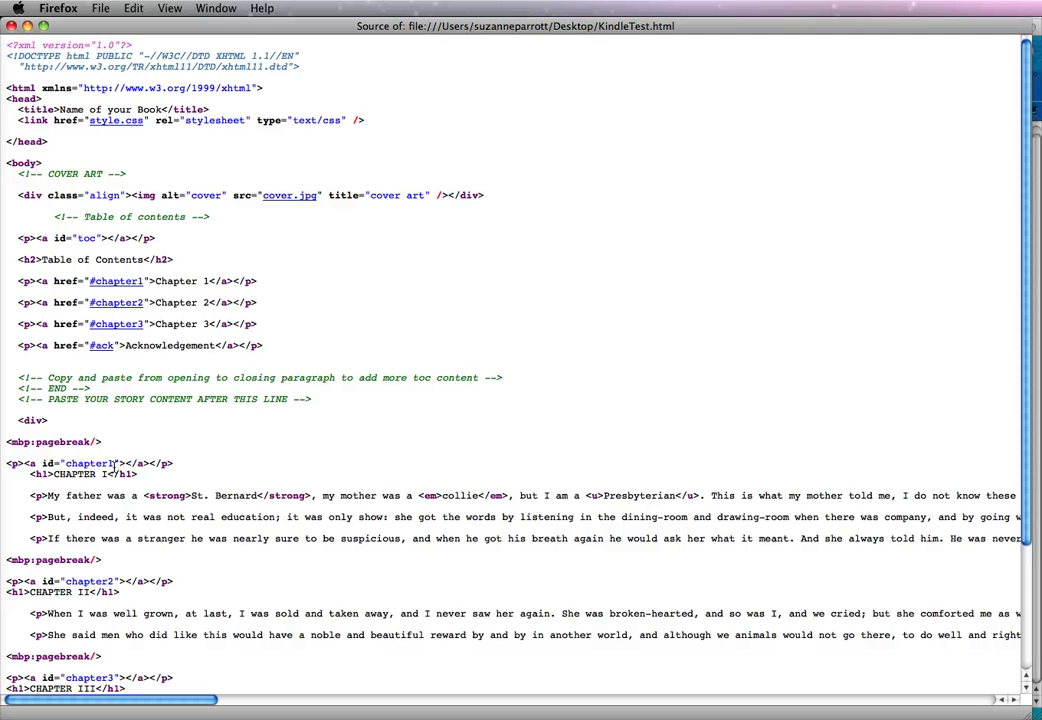
{"action": "scroll", "coordinate": [170, 472], "scroll_direction": "down", "scroll_amount": 5}
{"action": "scroll", "coordinate": [172, 472], "scroll_direction": "up", "scroll_amount": 5}
Switch to the Kindle Direct Publishing Bookshelf window listing A Dogs Tale.
{"action": "key", "text": "super+grave"}
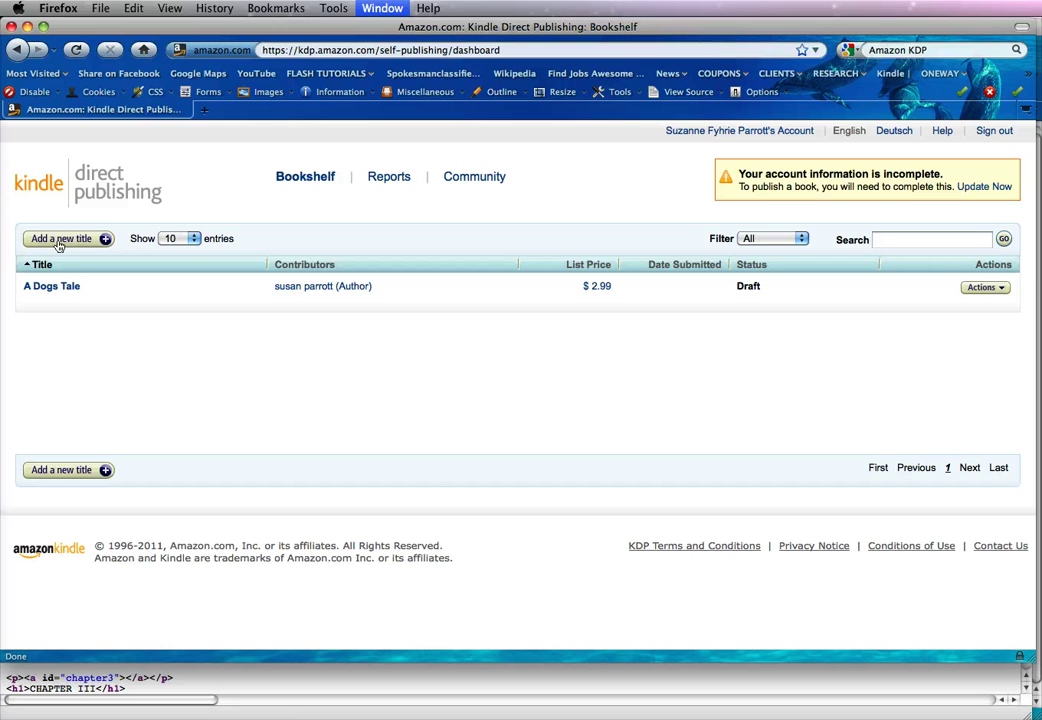
Open Edit book details for A Dogs Tale and scroll down to Upload Your Book File.
{"action": "left_click", "coordinate": [1000, 288]}
{"action": "left_click", "coordinate": [942, 312]}
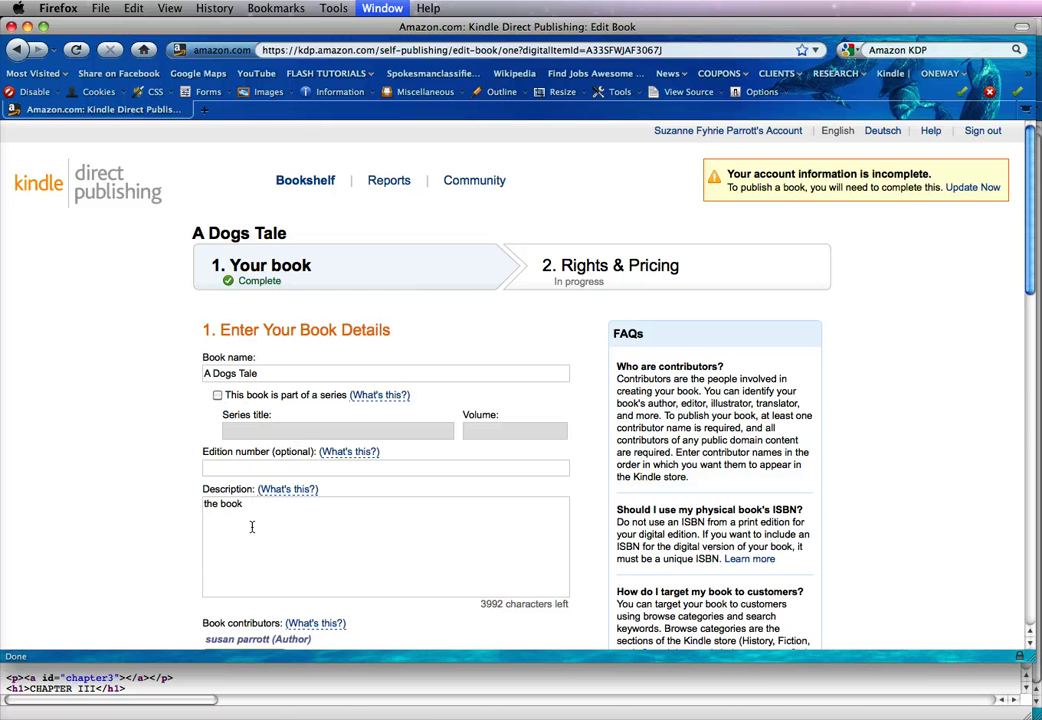
{"action": "scroll", "coordinate": [252, 528], "scroll_direction": "down", "scroll_amount": 10}
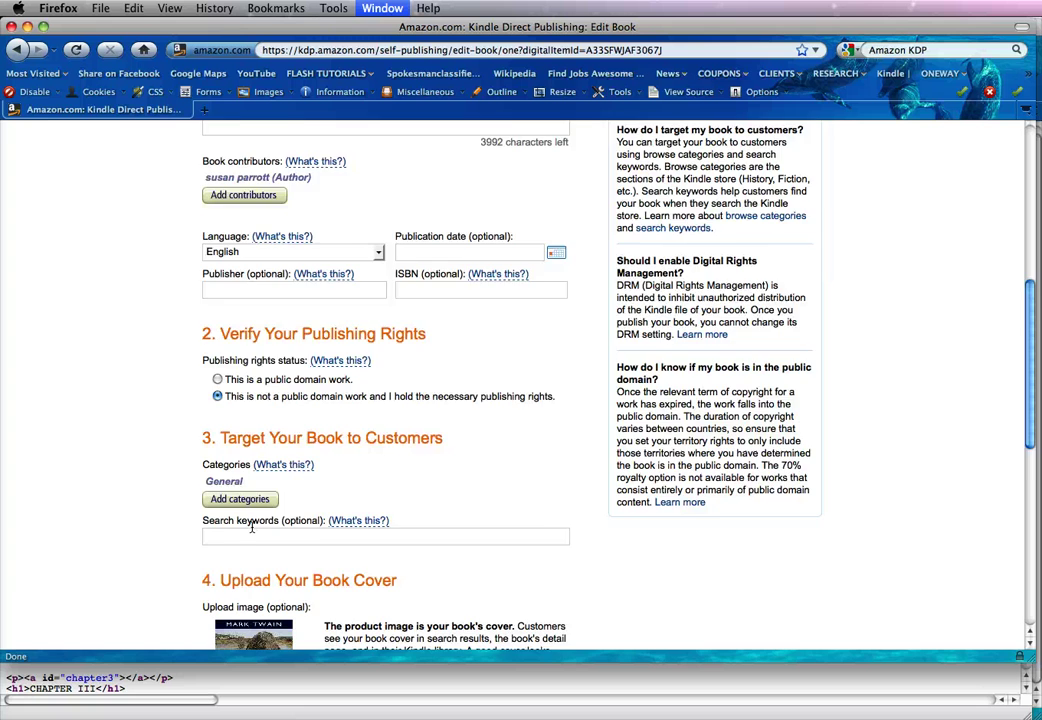
{"action": "scroll", "coordinate": [252, 528], "scroll_direction": "down", "scroll_amount": 8}
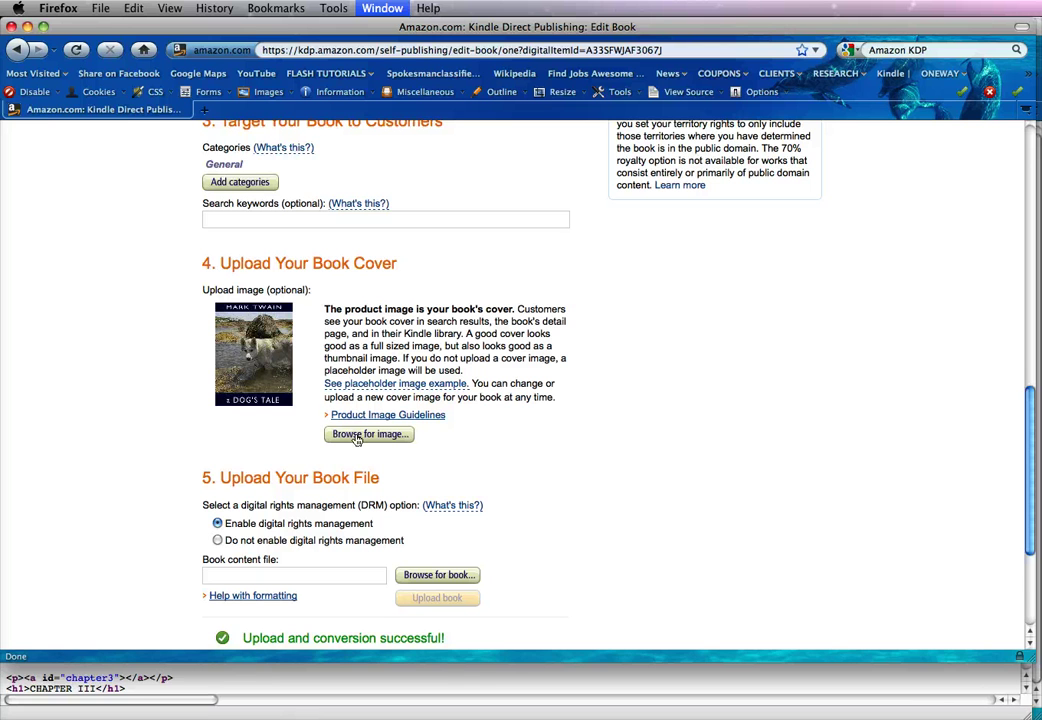
Browse for the book file and pick KindleTest.html from the Desktop.
{"action": "scroll", "coordinate": [581, 458], "scroll_direction": "down", "scroll_amount": 3}
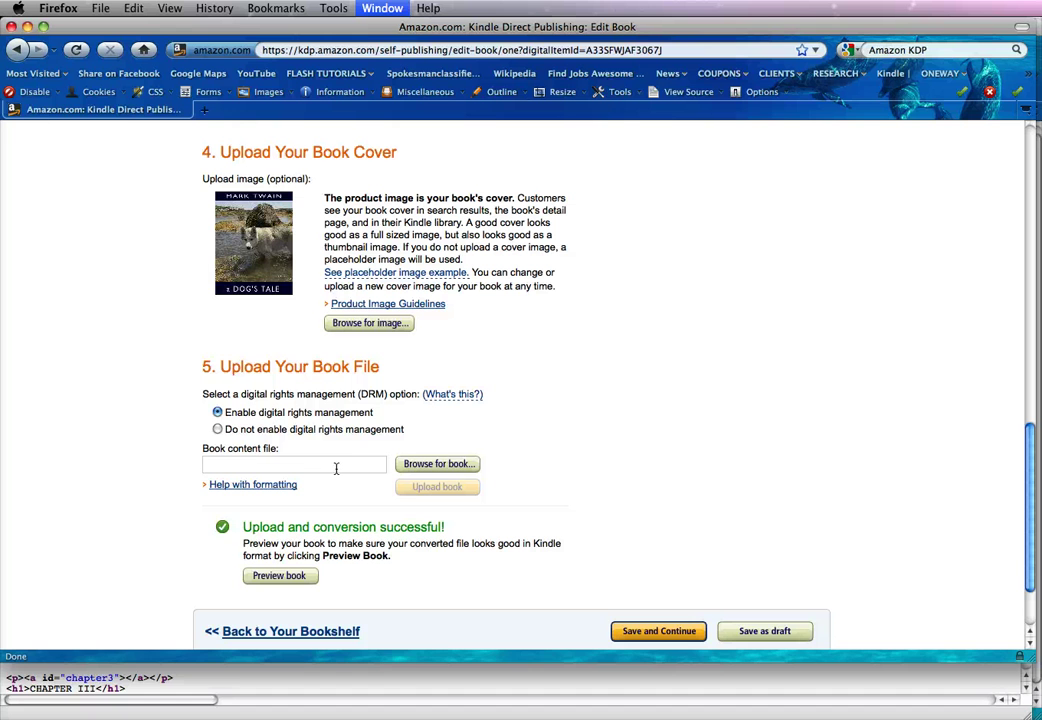
{"action": "left_click", "coordinate": [432, 465]}
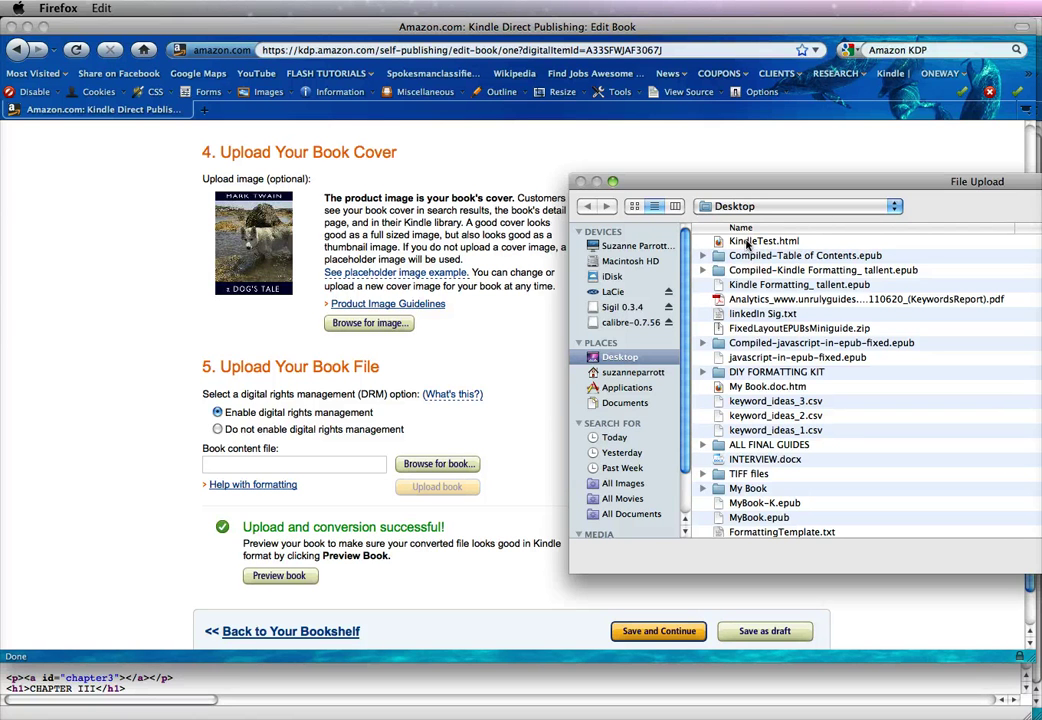
{"action": "left_click", "coordinate": [747, 244]}
{"action": "double_click", "coordinate": [747, 244]}
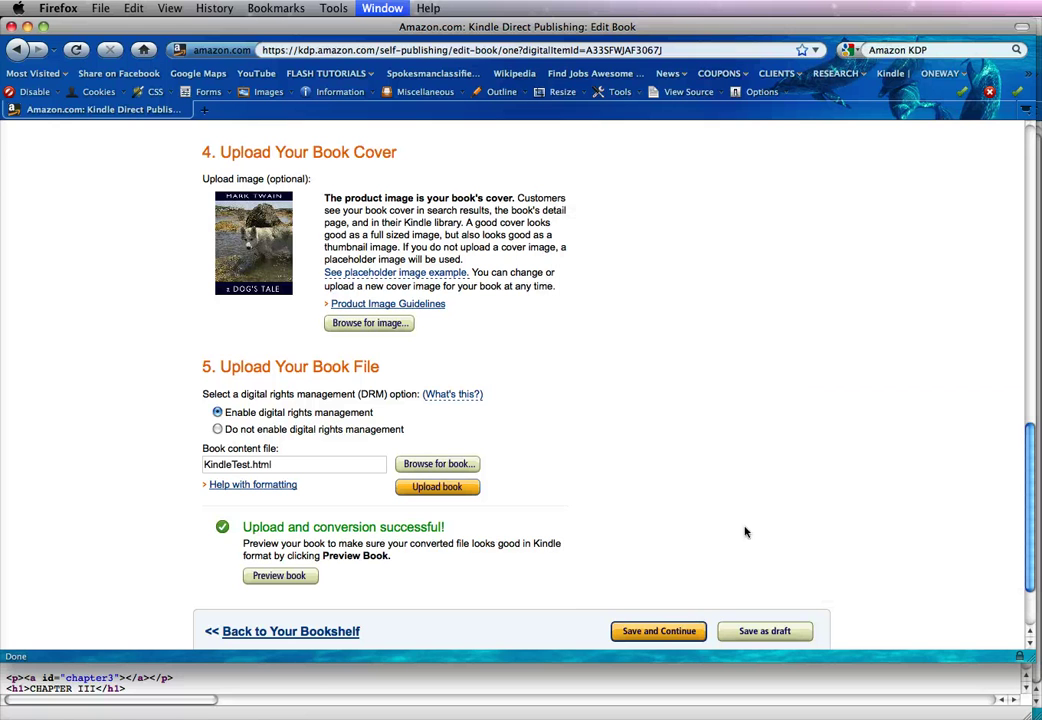
Upload KindleTest.html and wait for 'Upload and conversion successful!'.
{"action": "left_click", "coordinate": [409, 487]}
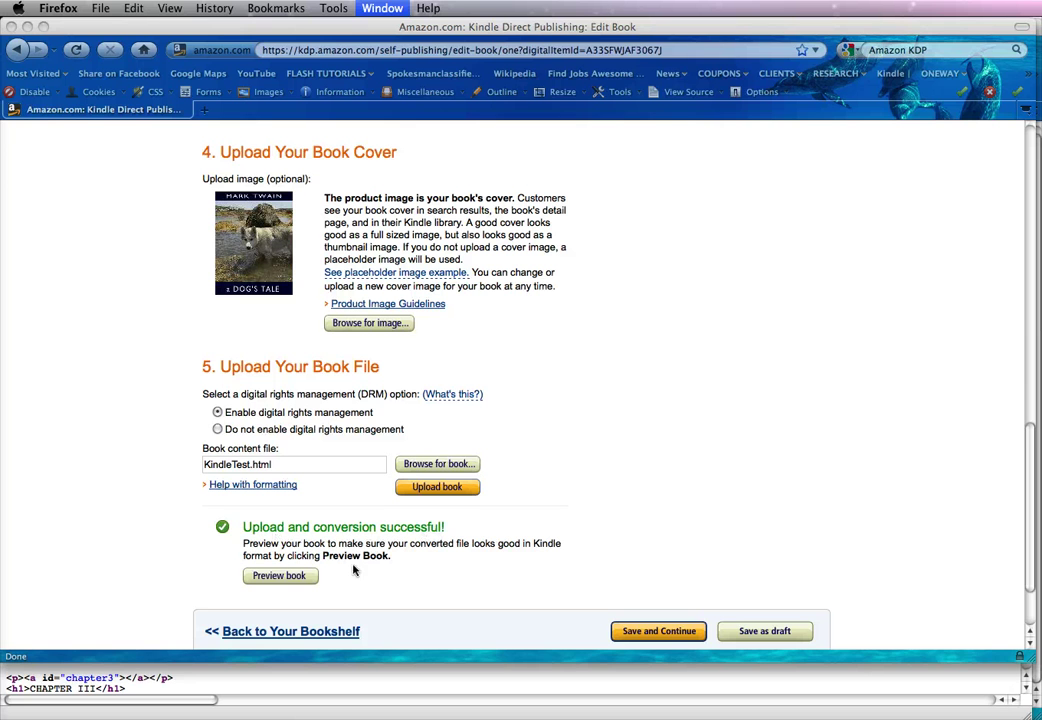
Preview A Dogs Tale, turn forward two pages, then jump to its Table of Contents.
{"action": "left_click", "coordinate": [282, 578]}
{"action": "left_click", "coordinate": [282, 577]}
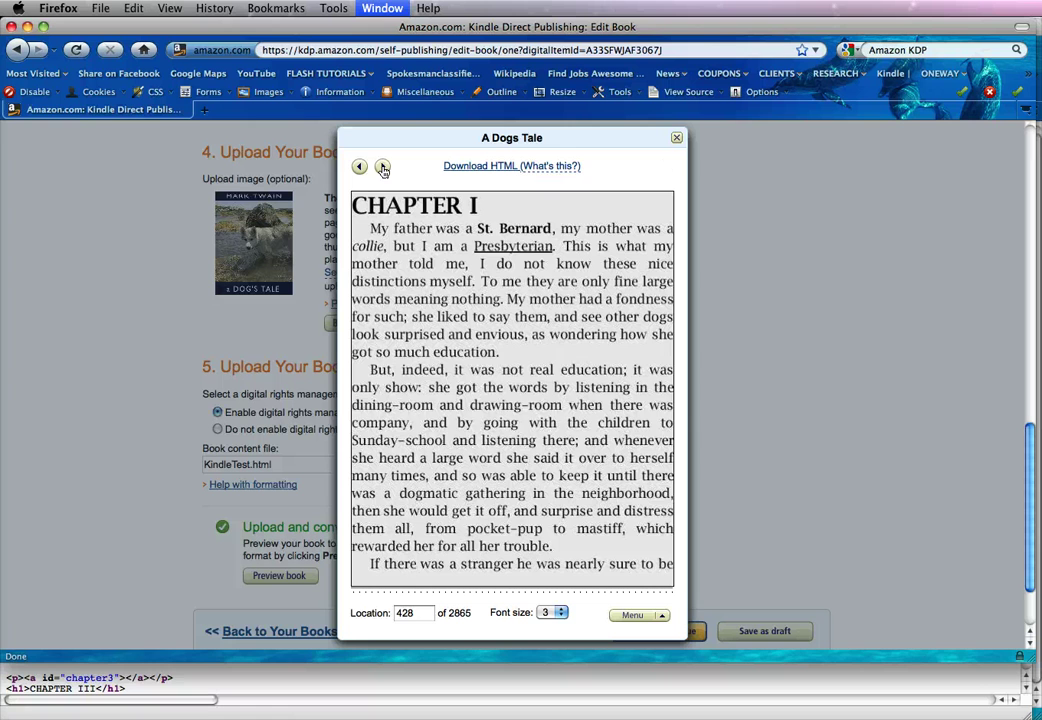
{"action": "left_click", "coordinate": [383, 168]}
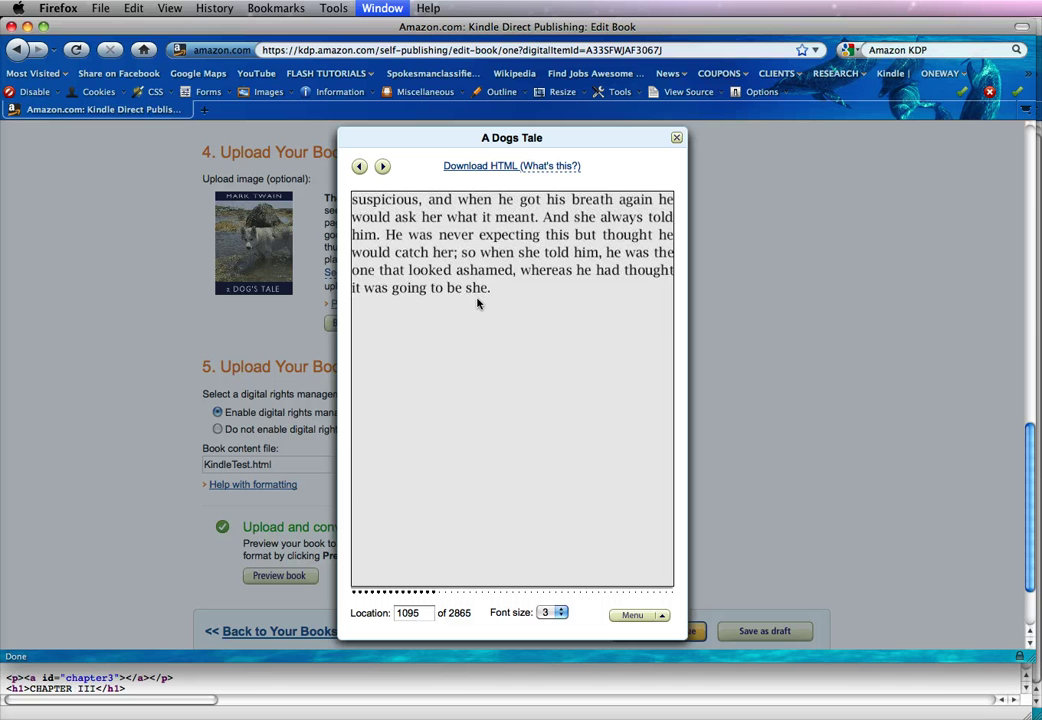
{"action": "left_click", "coordinate": [383, 166]}
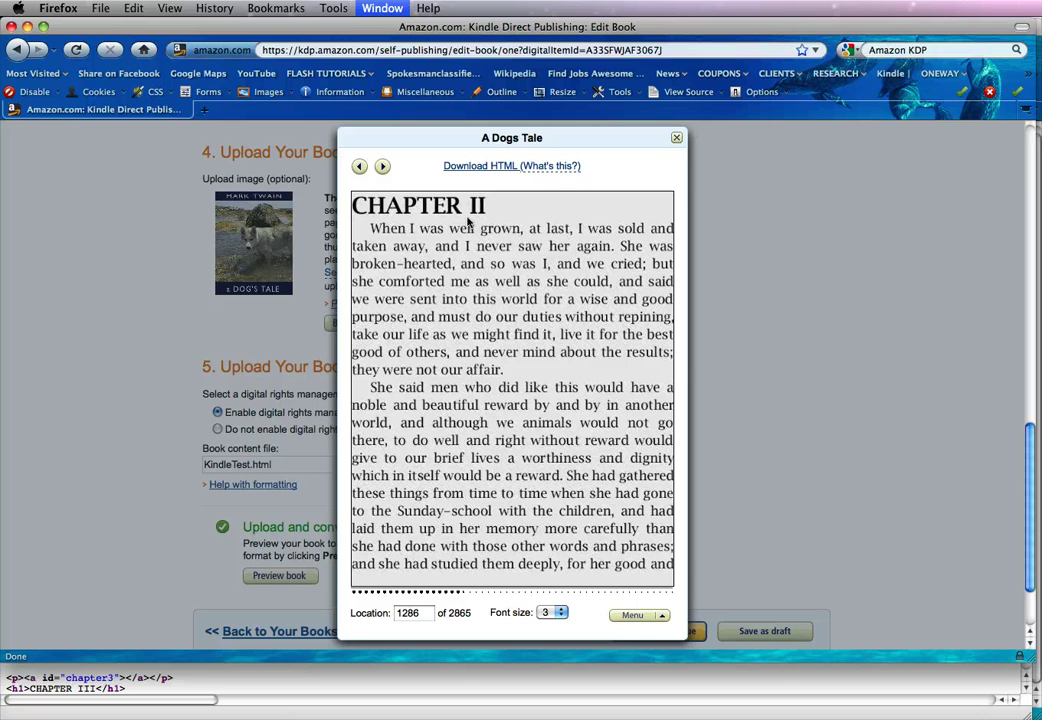
{"action": "left_click", "coordinate": [660, 618]}
{"action": "left_click", "coordinate": [635, 541]}
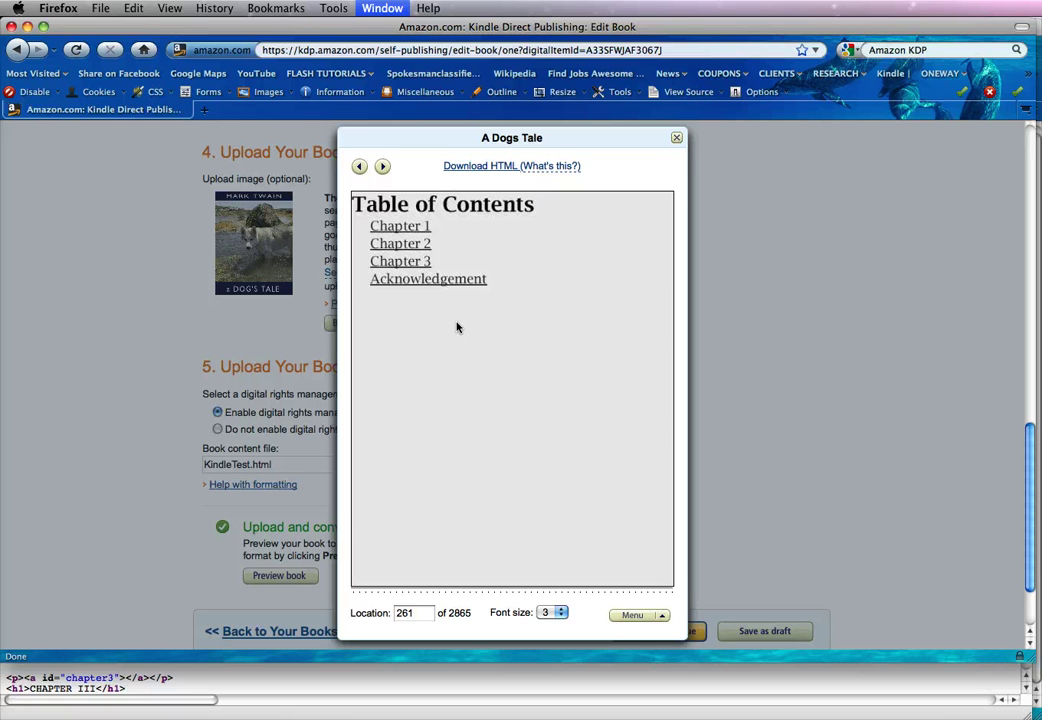
Close the A Dogs Tale preview and scroll through the Edit Book page.
{"action": "left_click", "coordinate": [676, 138]}
{"action": "scroll", "coordinate": [718, 403], "scroll_direction": "down", "scroll_amount": 2}
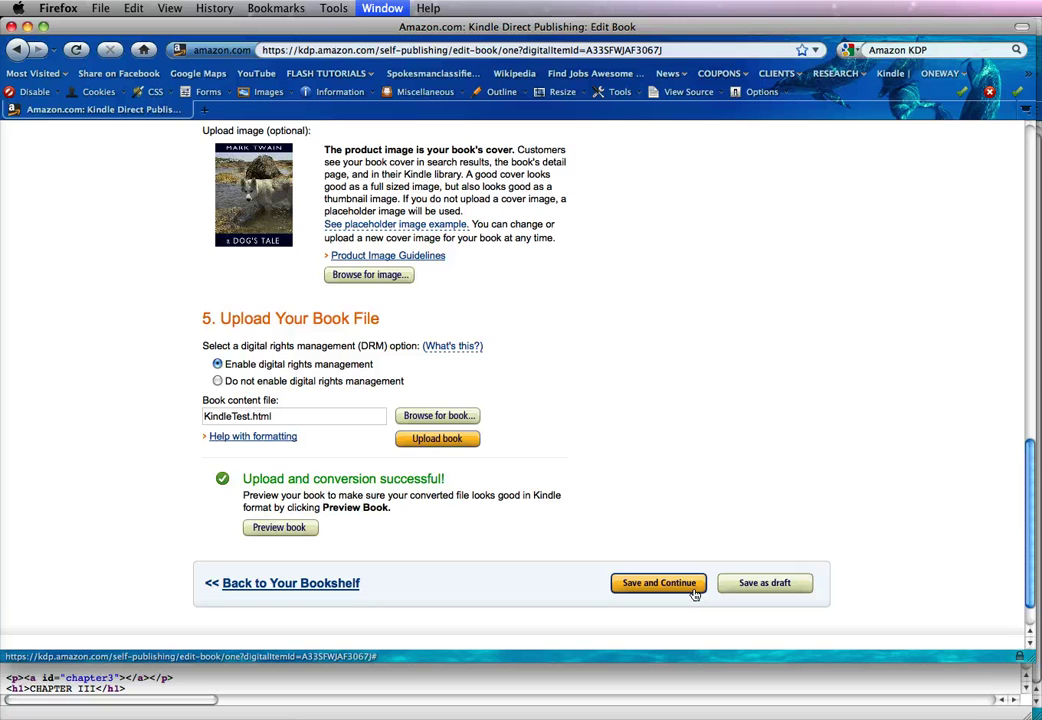
{"action": "scroll", "coordinate": [540, 497], "scroll_direction": "up", "scroll_amount": 4}
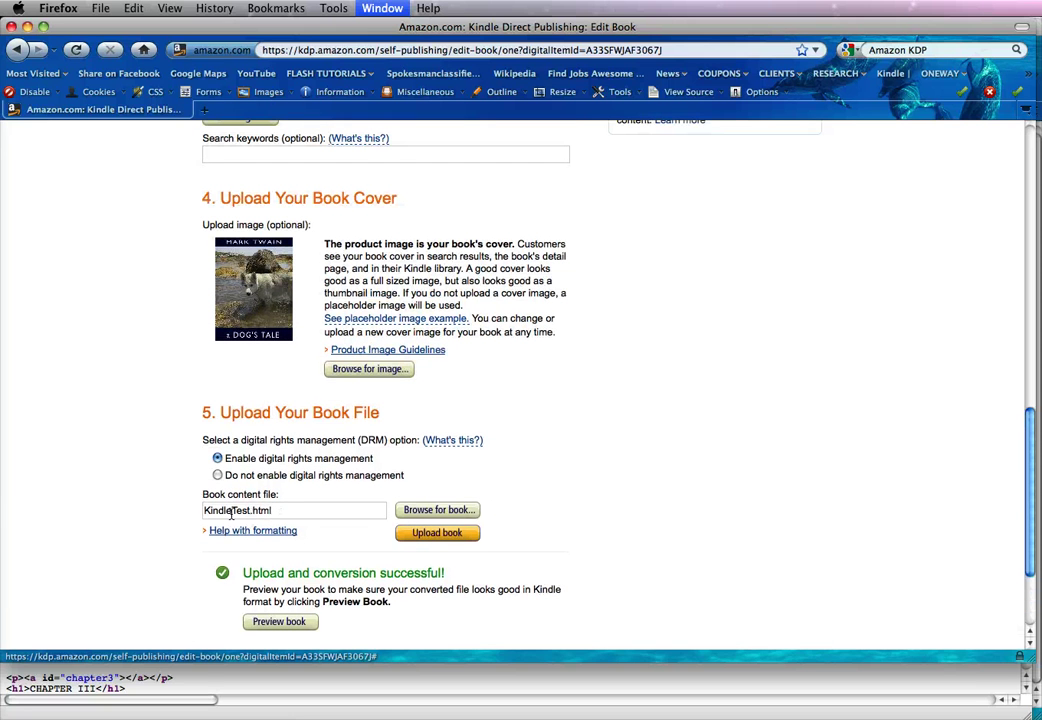